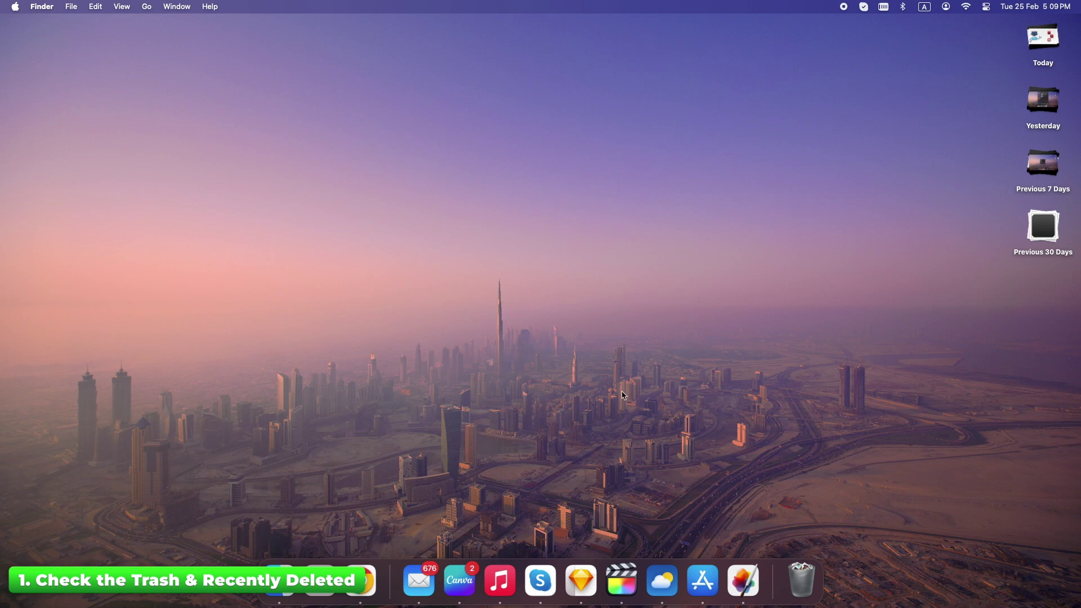
Use Put Back to restore the aimapple SD card data folder from the Bin to AIM APPLE.
left_click(802, 575)
left_click(284, 94)
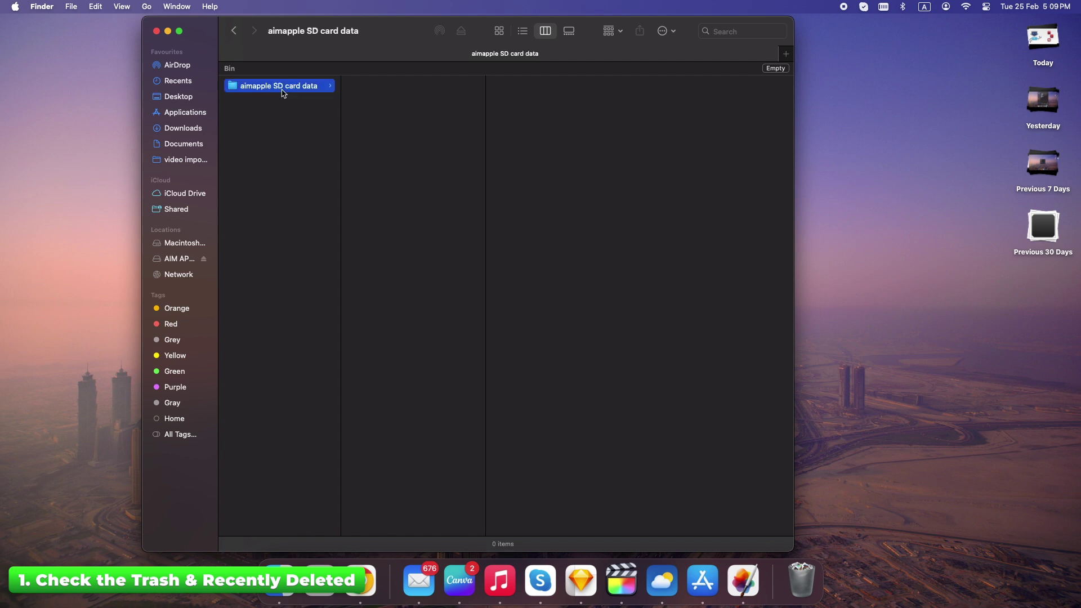
right_click(285, 94)
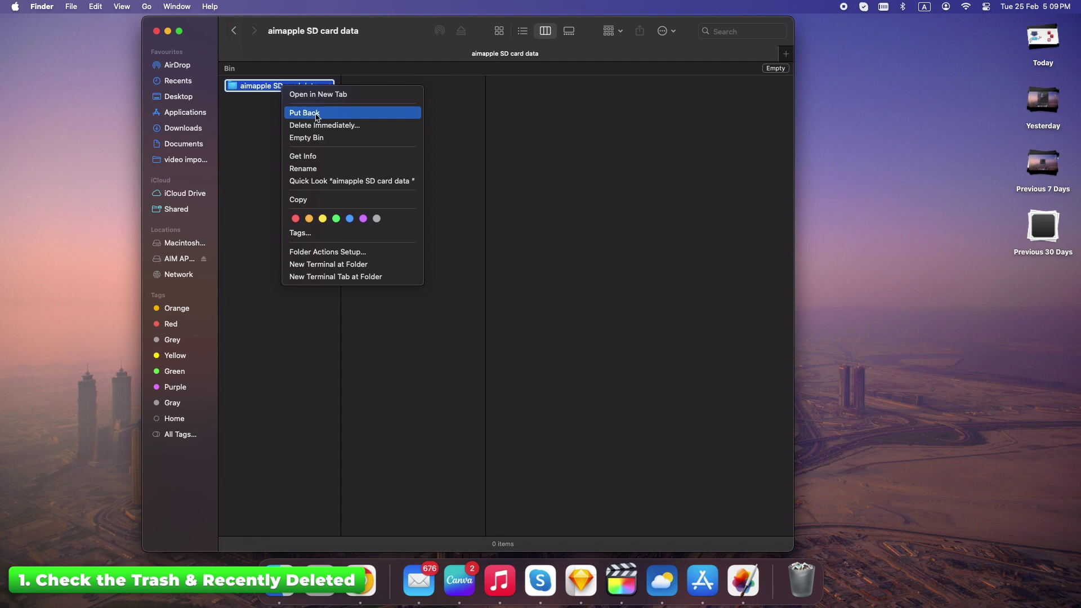
left_click(318, 115)
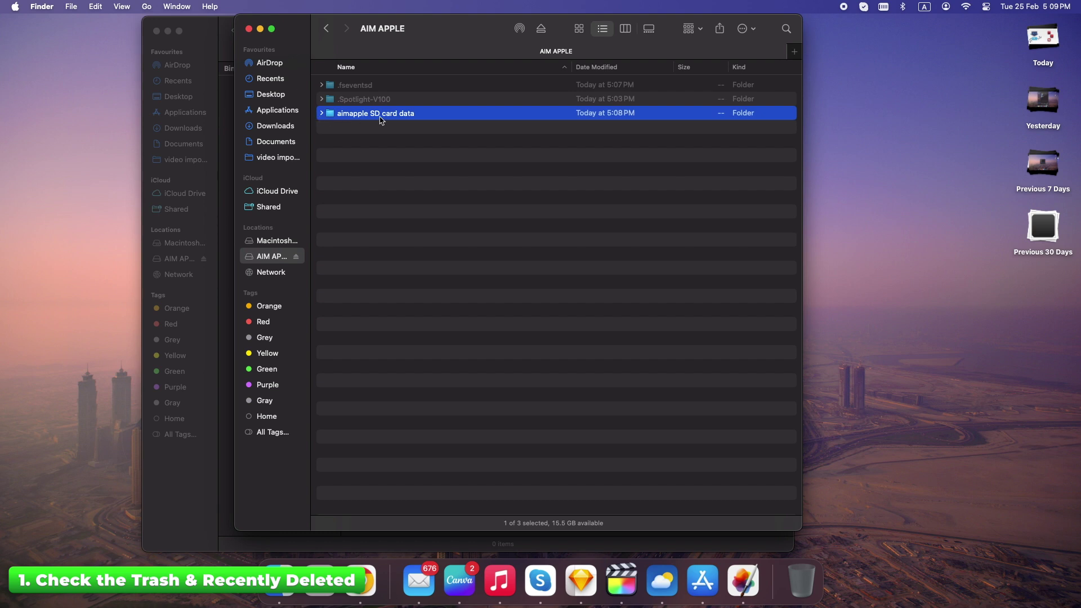
left_click(260, 29)
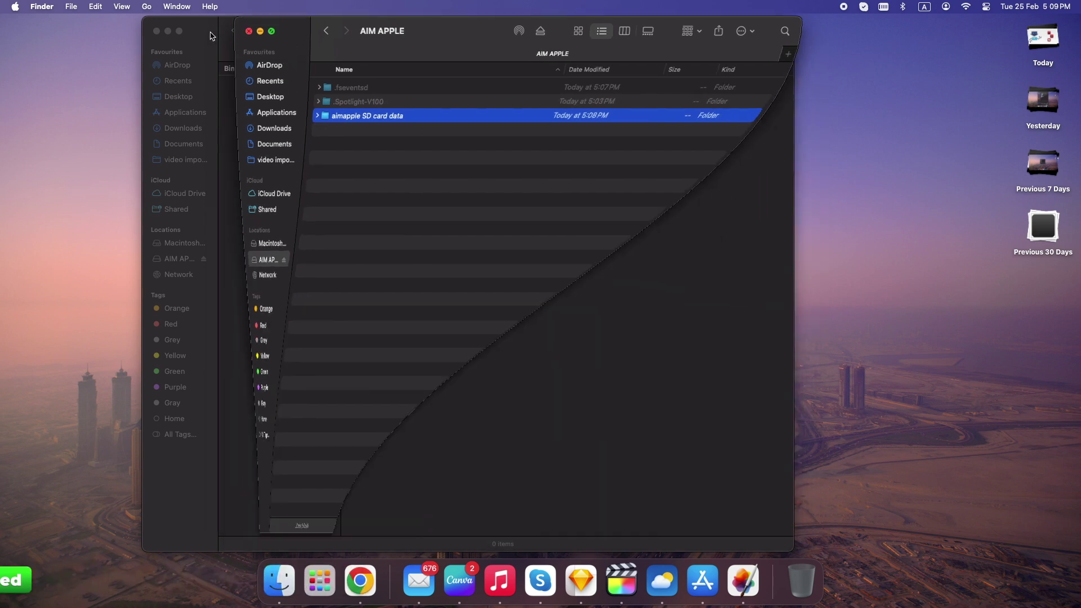
Restore sd u 1.MP4 from the November 14, 2020 Time Machine backup to the Desktop.
left_click(167, 31)
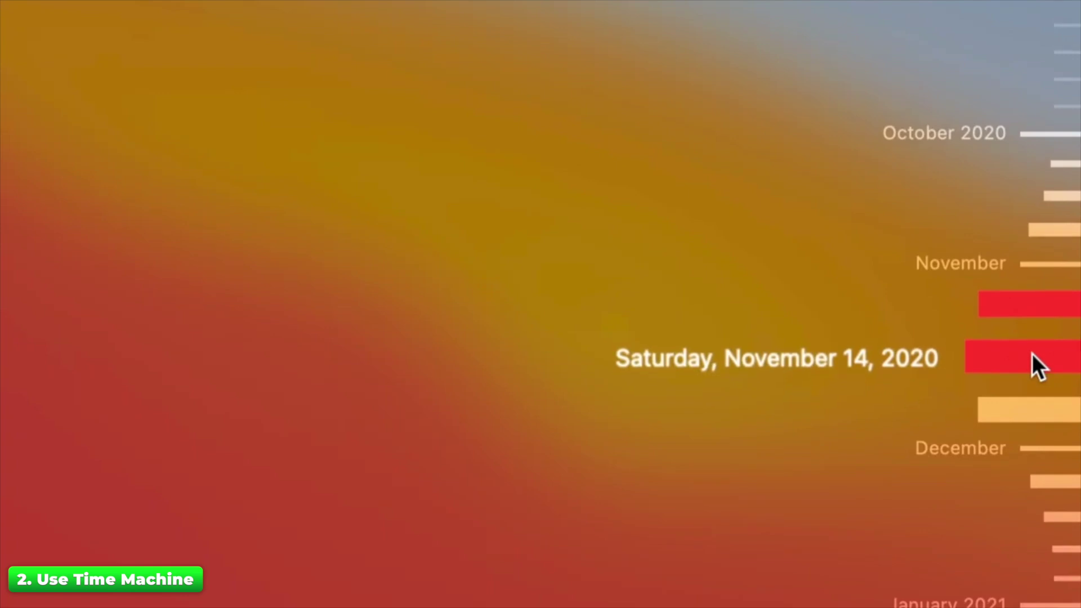
left_click(1033, 354)
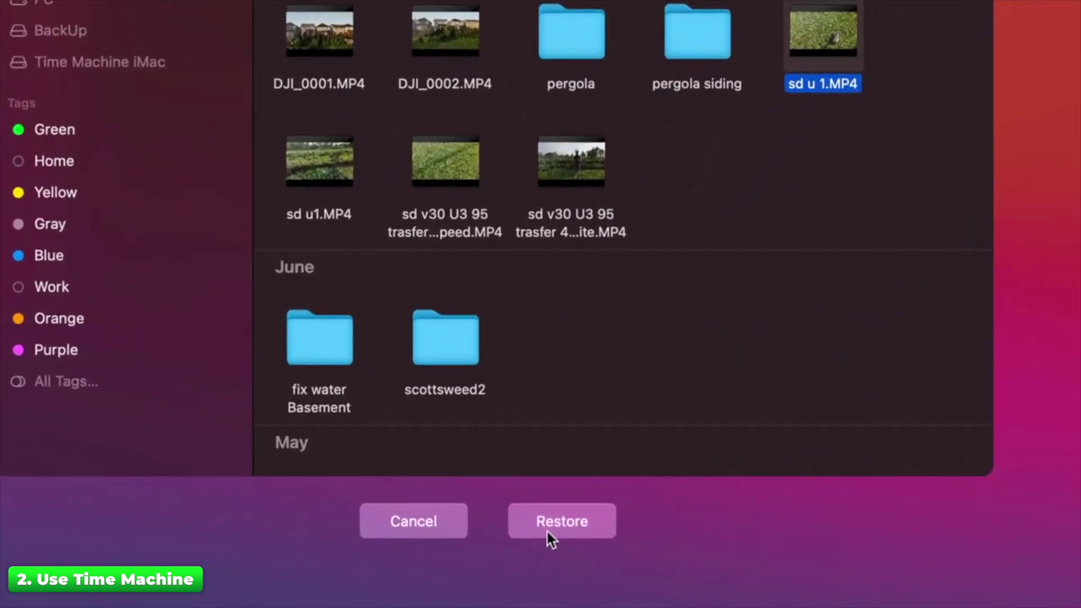
left_click(548, 531)
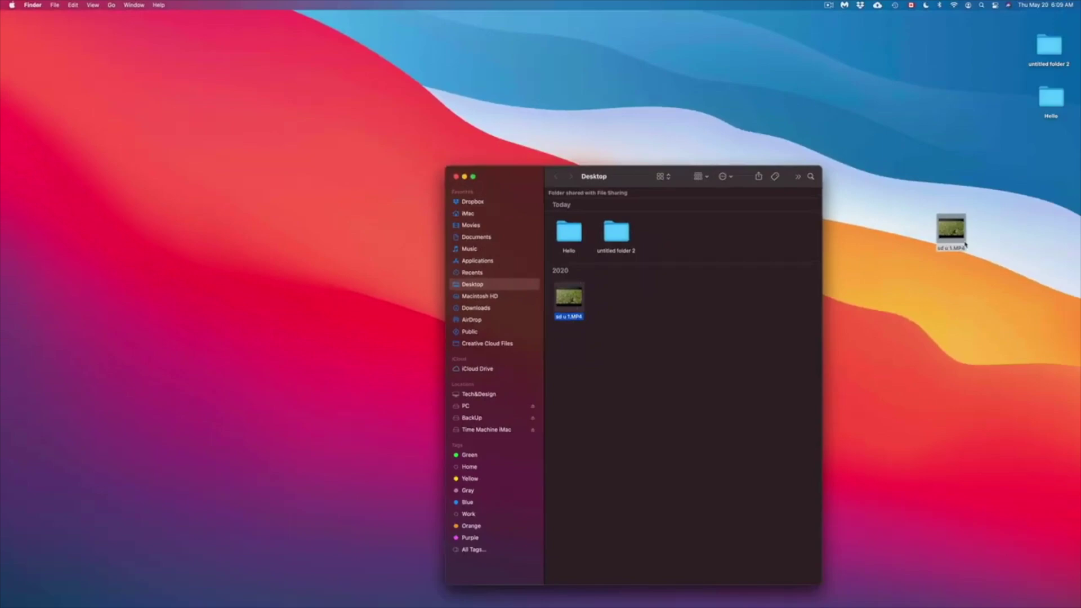
left_click(965, 245)
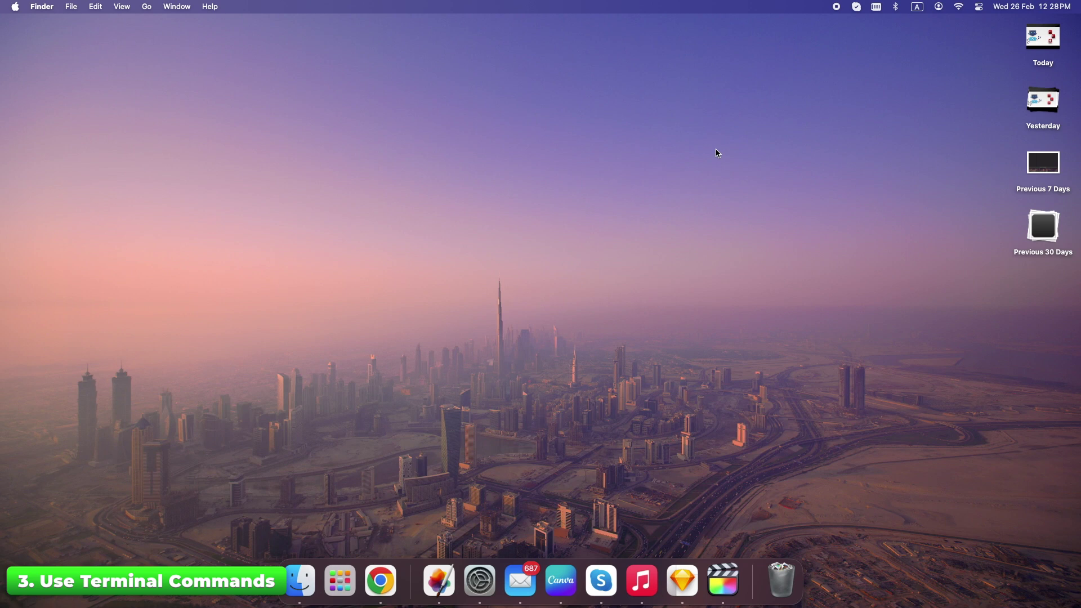
Launch Terminal via Spotlight and run ls -a /Volumes/YourSDCardName/ to list the SD card's files.
key("super+space")
type("ter")
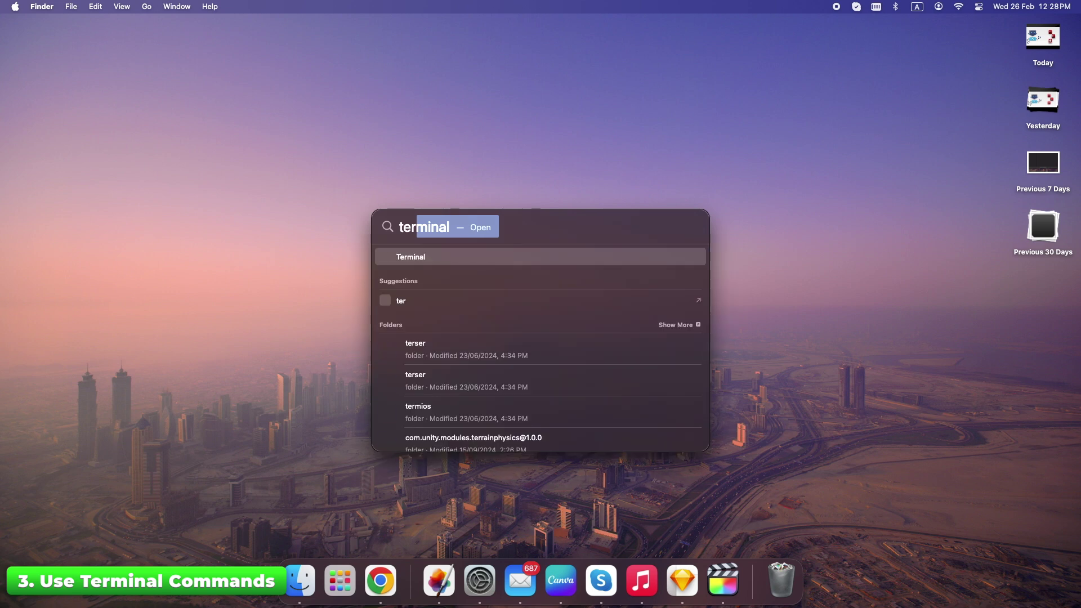
key("Return")
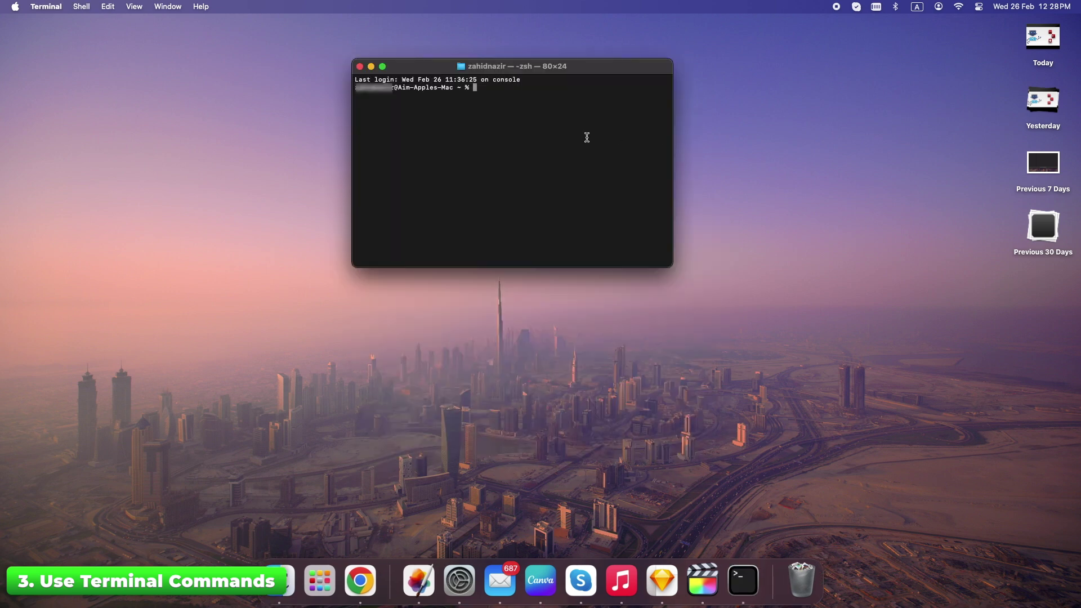
type("ls -a /Volumes/YourSDCardName/")
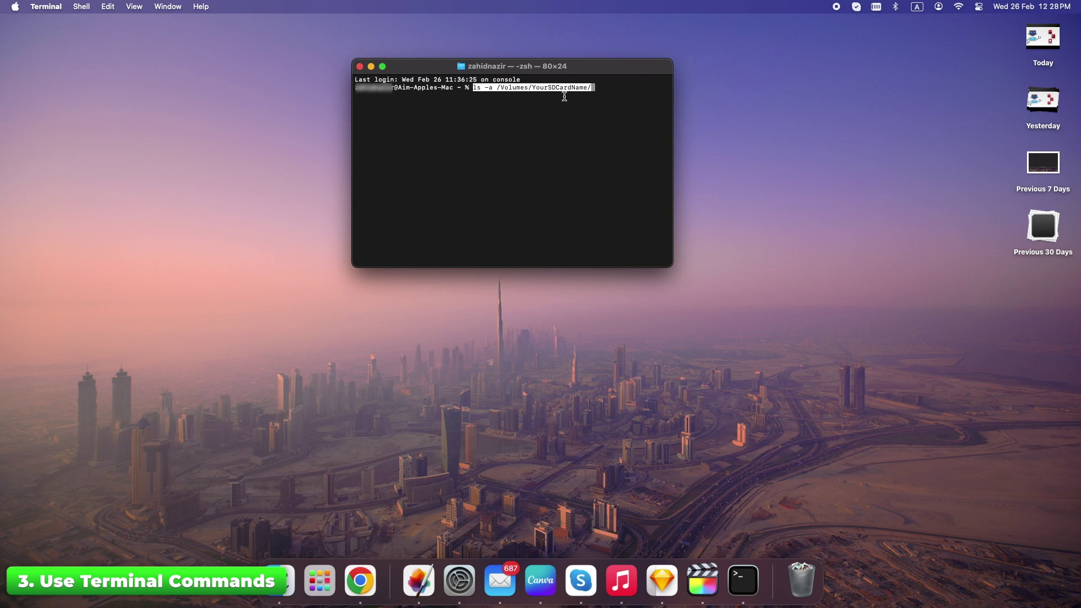
key("Return")
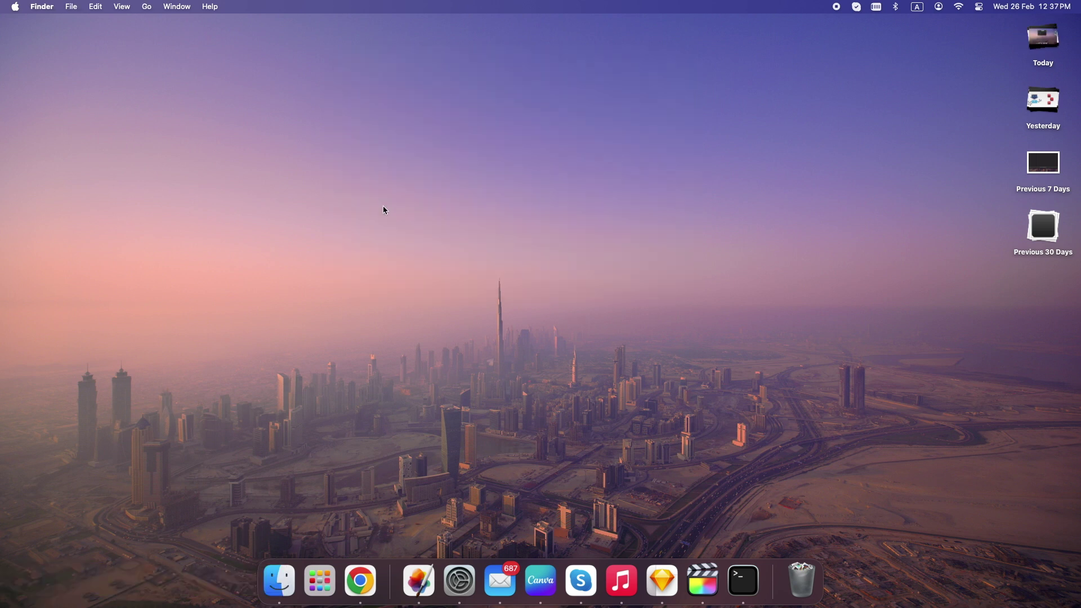
Search Chrome for Disk Drill and open the advertised Tenorshare result.
left_click(360, 581)
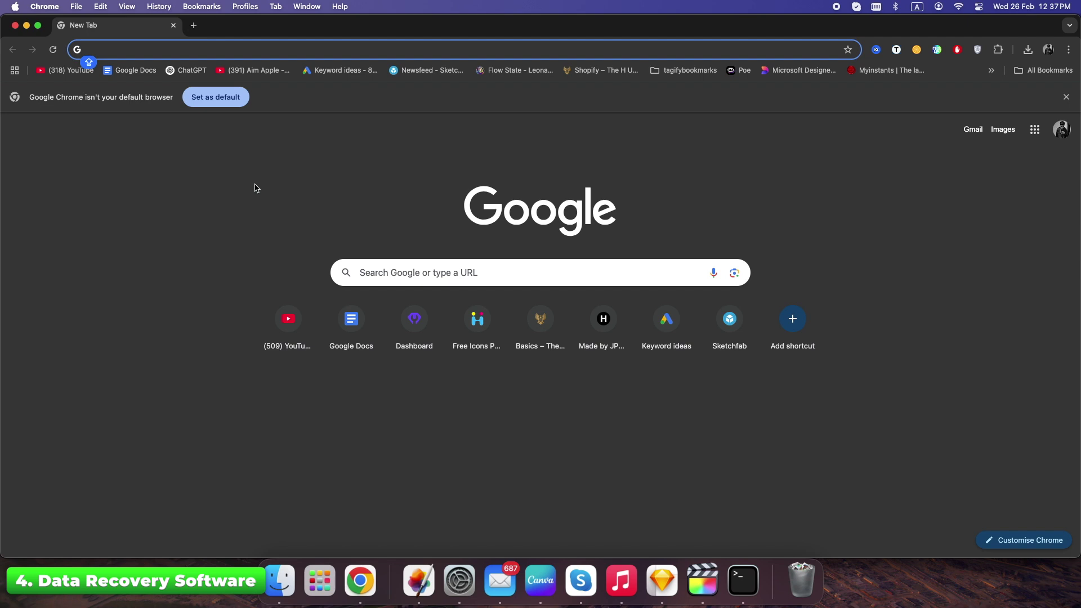
type("Disk Drill")
key("Return")
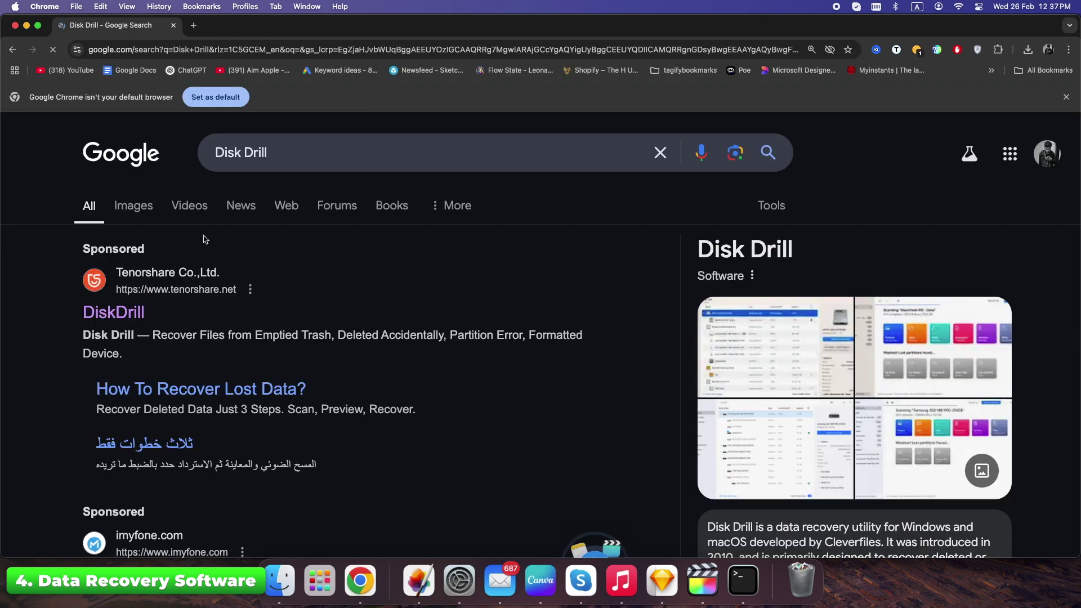
left_click(126, 315)
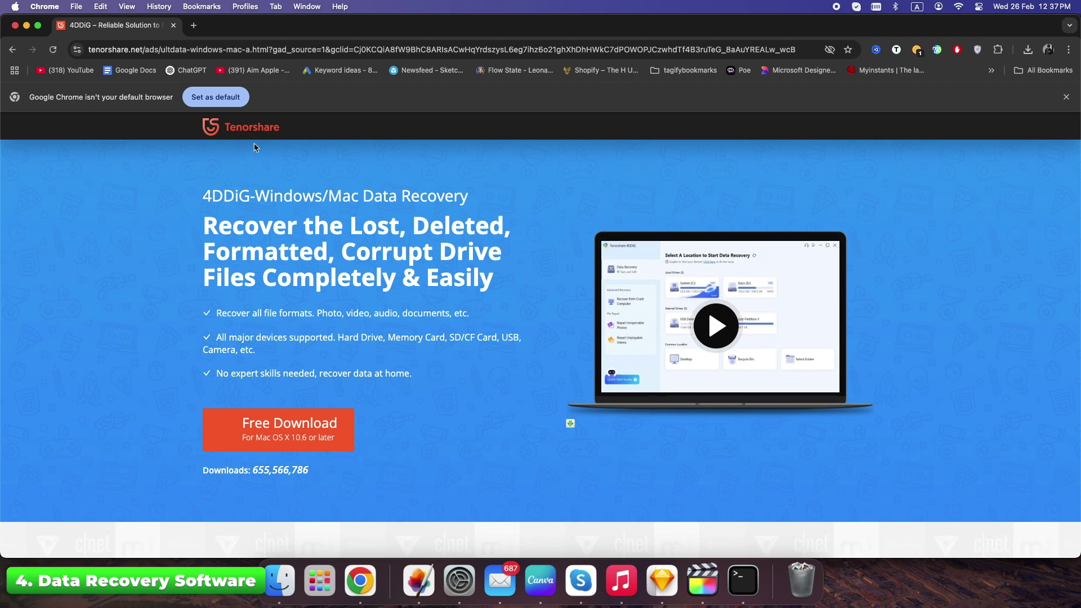
Search for PhotoRec, view the iMyFone ad, then open the EaseUS Data Recovery result.
key("super+w")
key("super+t")
type("PhotoRec")
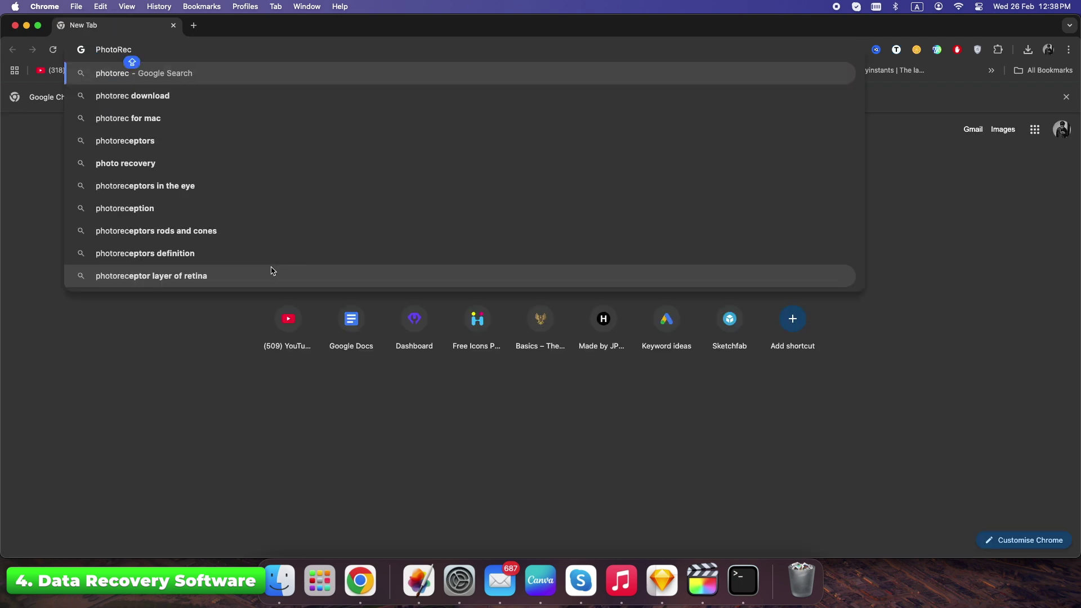
key("Return")
left_click(121, 236)
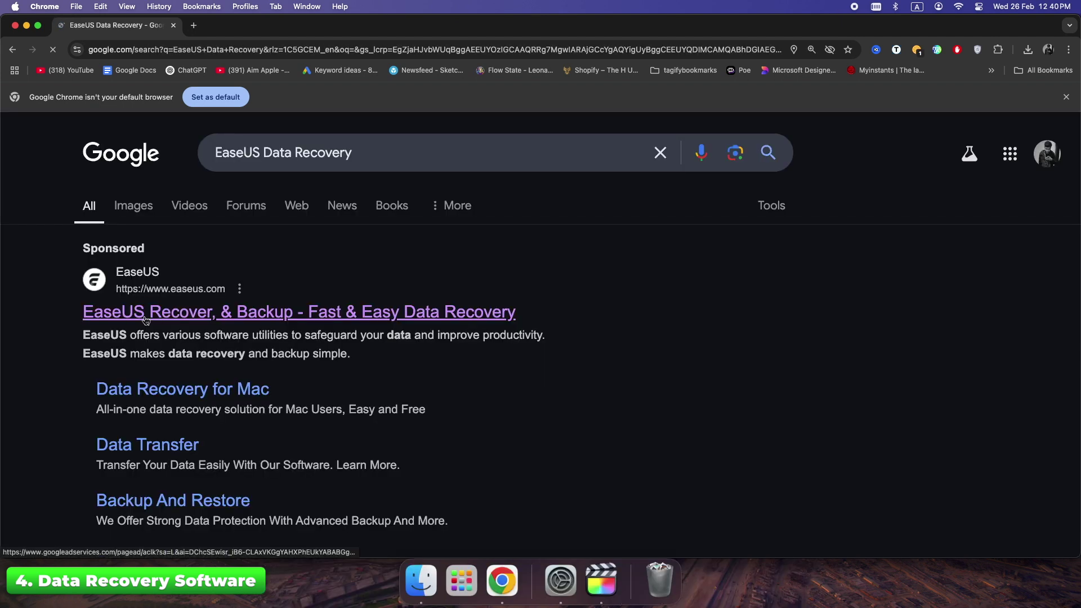
left_click(128, 318)
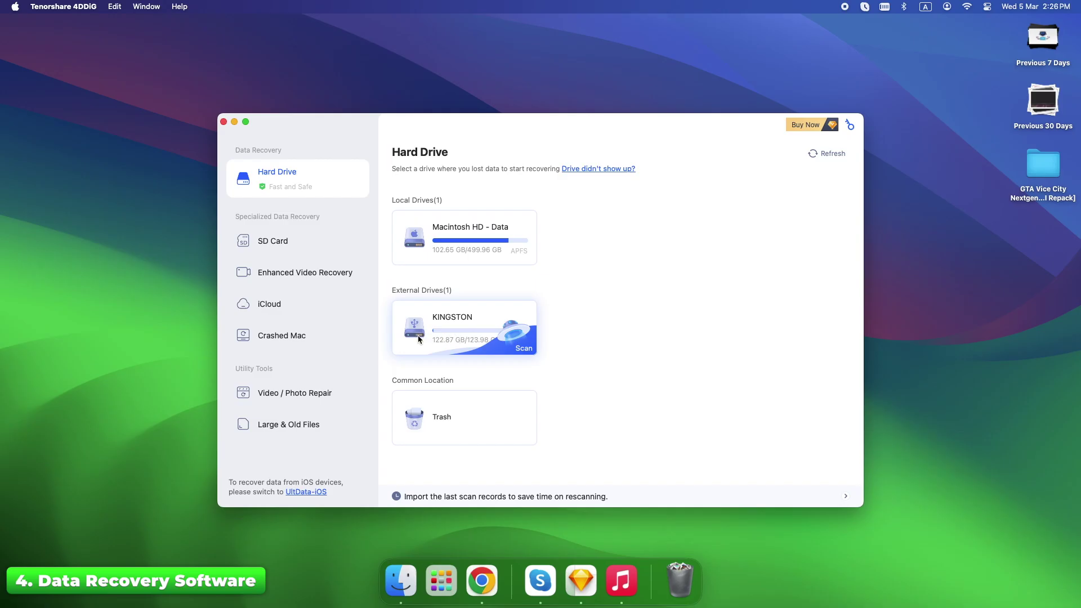
Scan the Kingston DataTraveler SD card, recover the first 387.3 MB mov video, and dismiss the Pro promo.
left_click(267, 243)
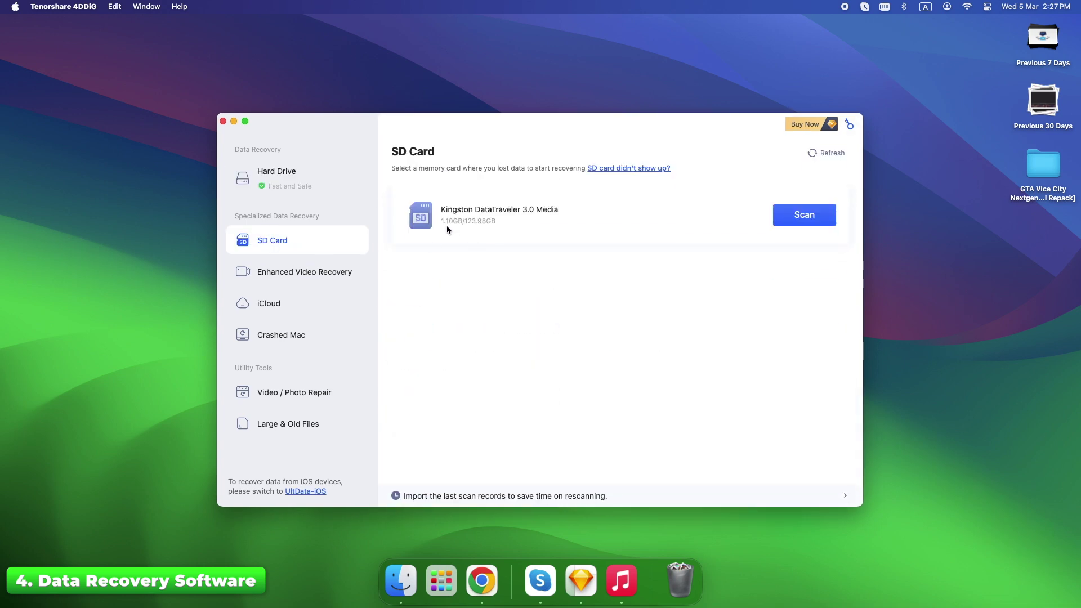
left_click(799, 217)
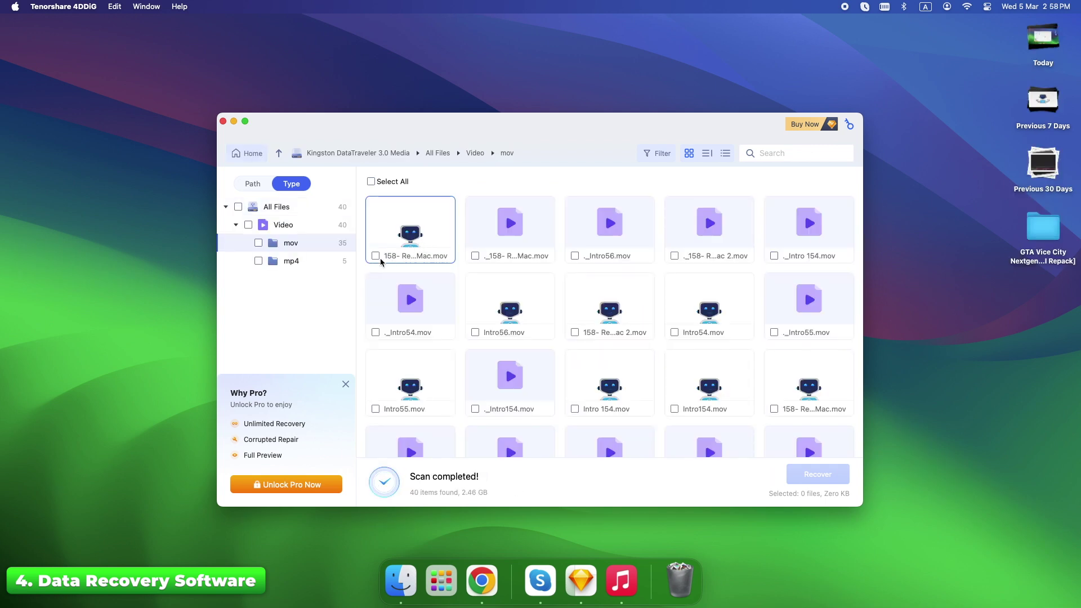
left_click(377, 256)
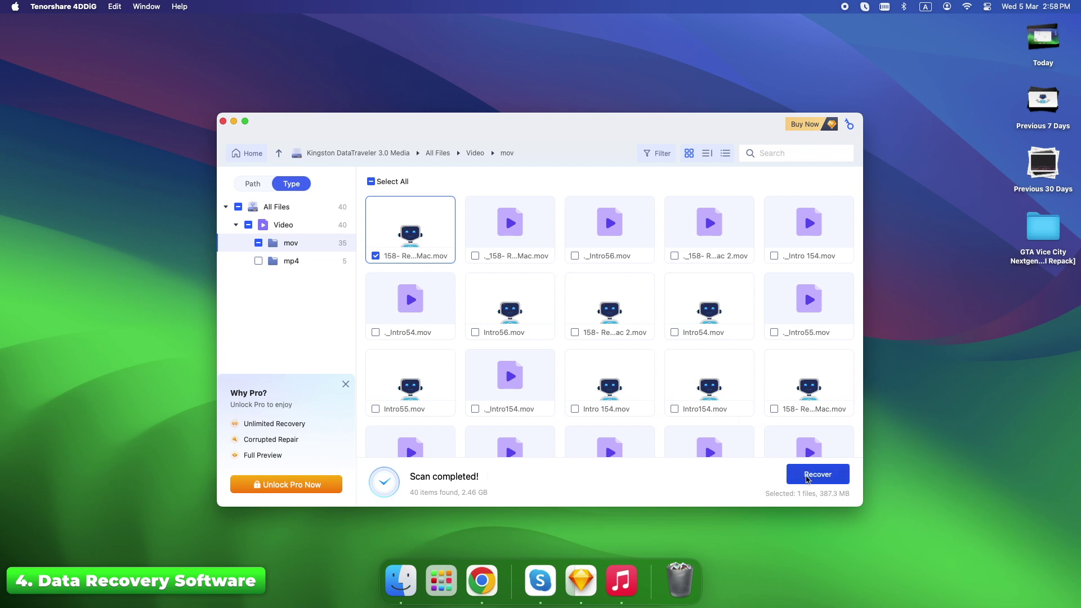
left_click(811, 479)
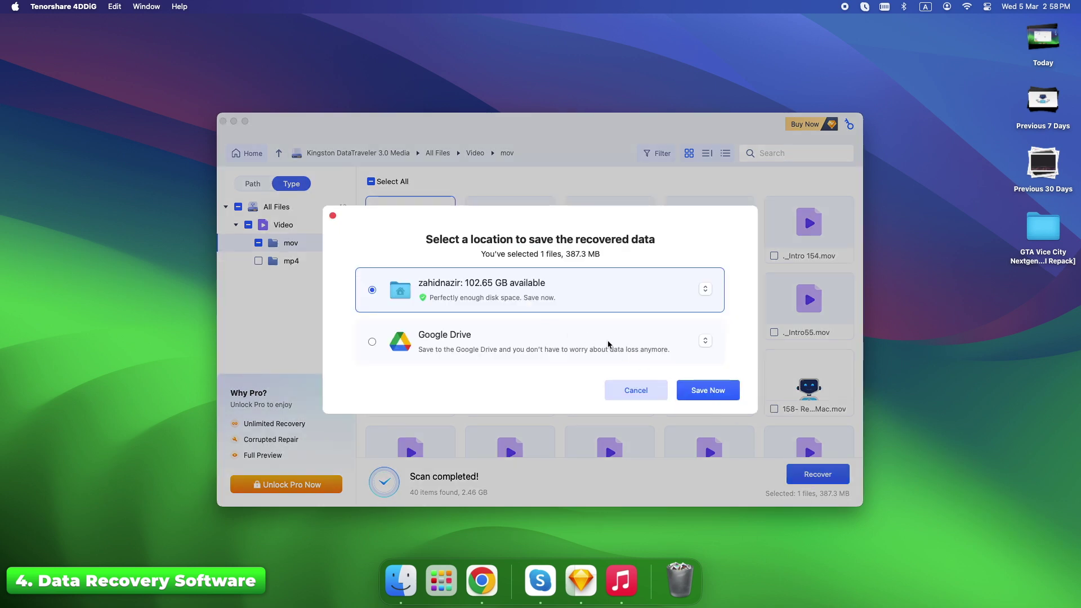
left_click(701, 394)
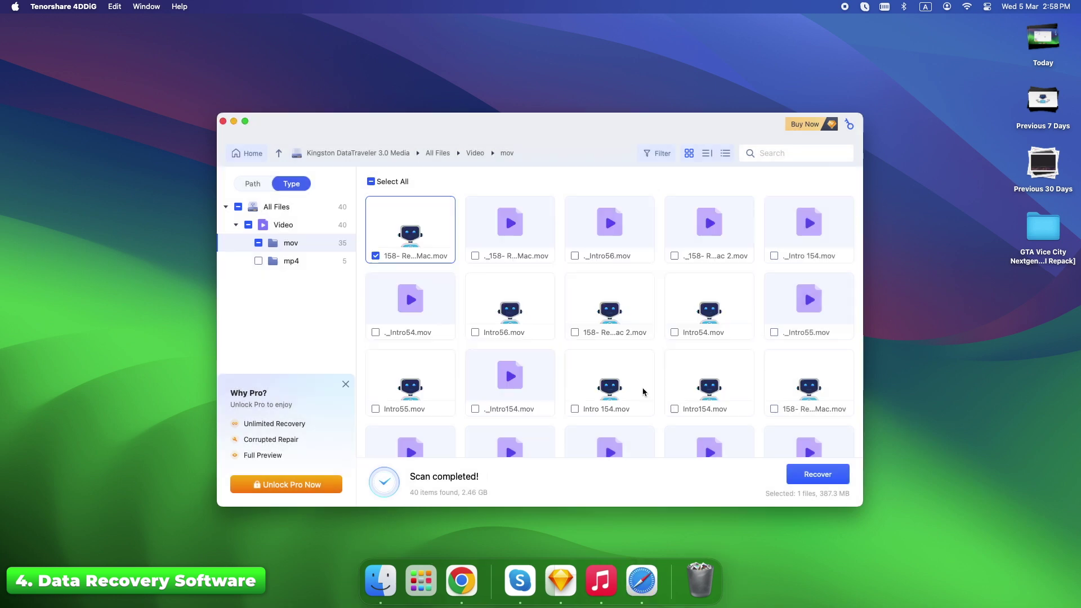
left_click(346, 384)
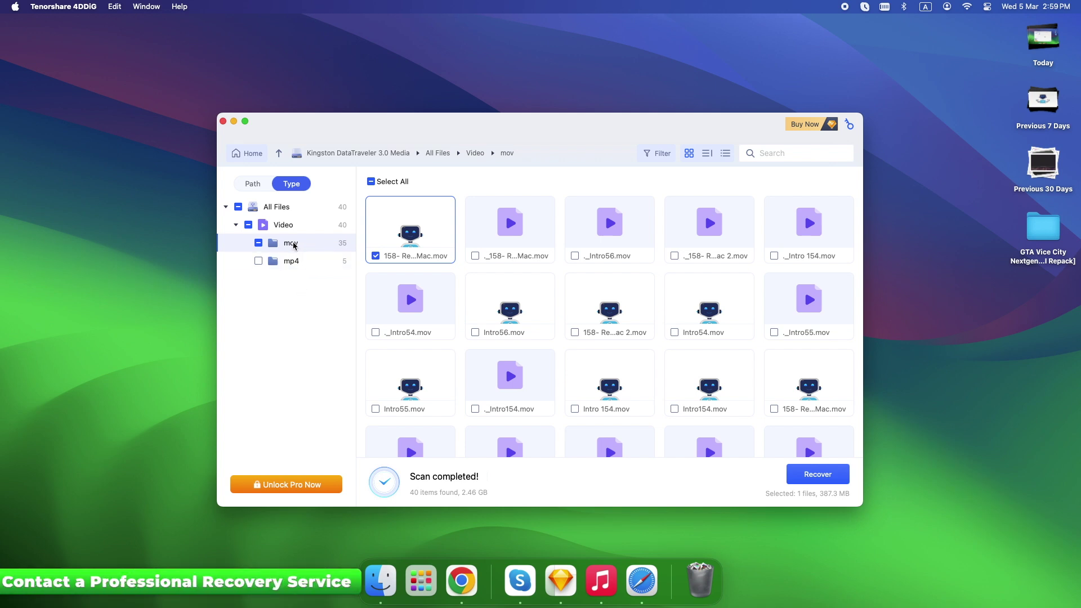
left_click(252, 184)
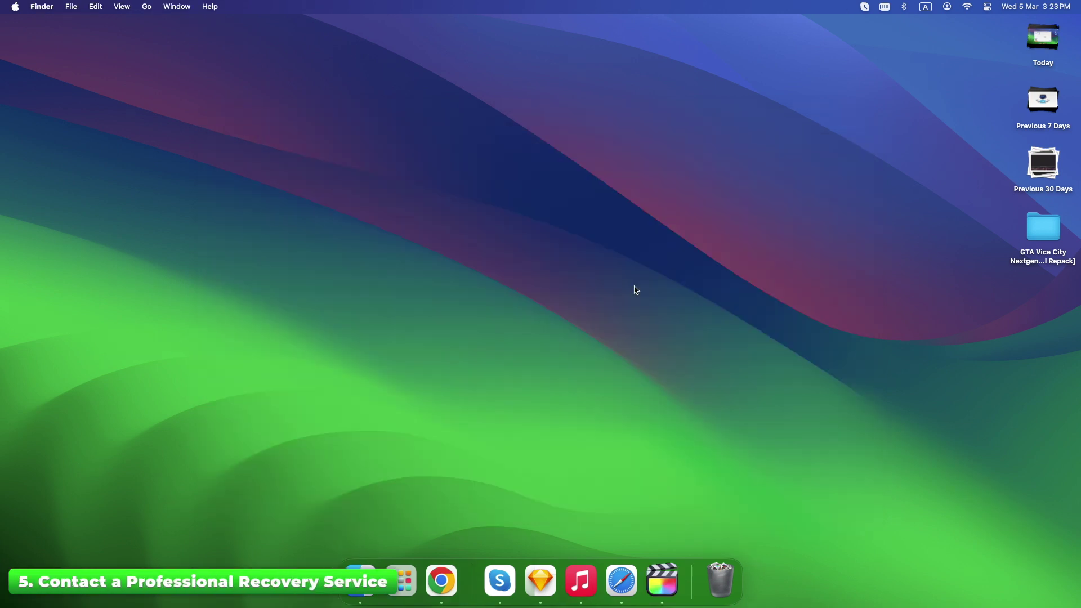